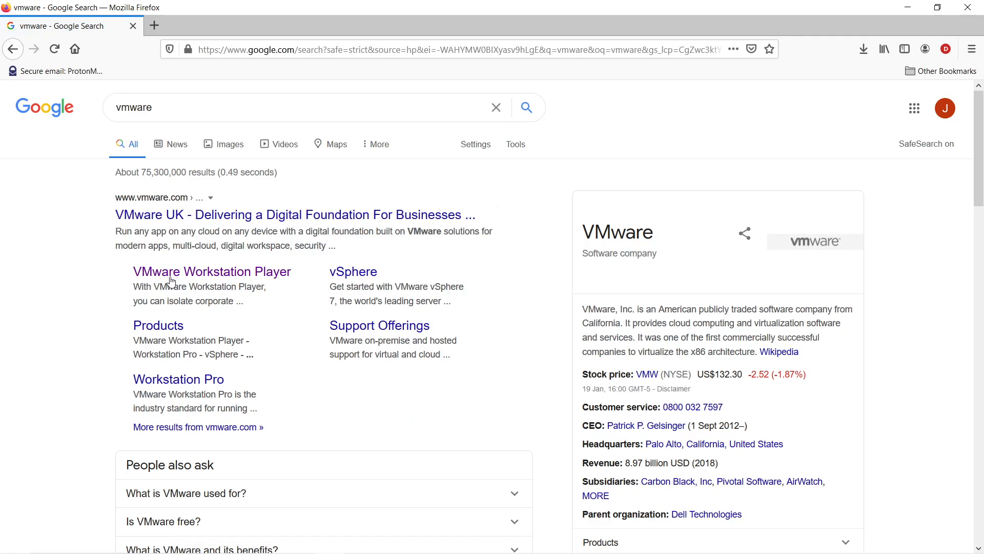
Open VMware's Workstation Player product page from the search results and go to its download page
click(198, 272)
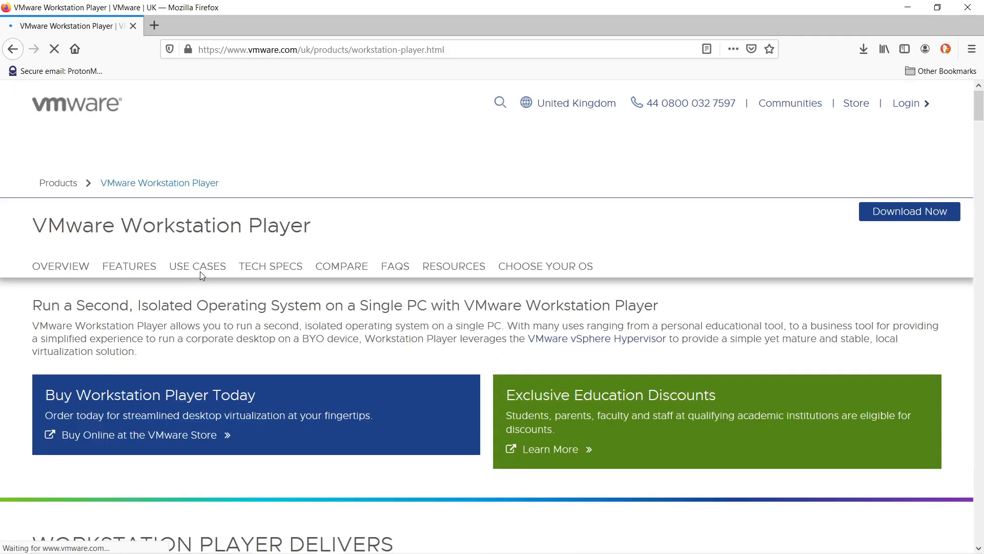
click(200, 272)
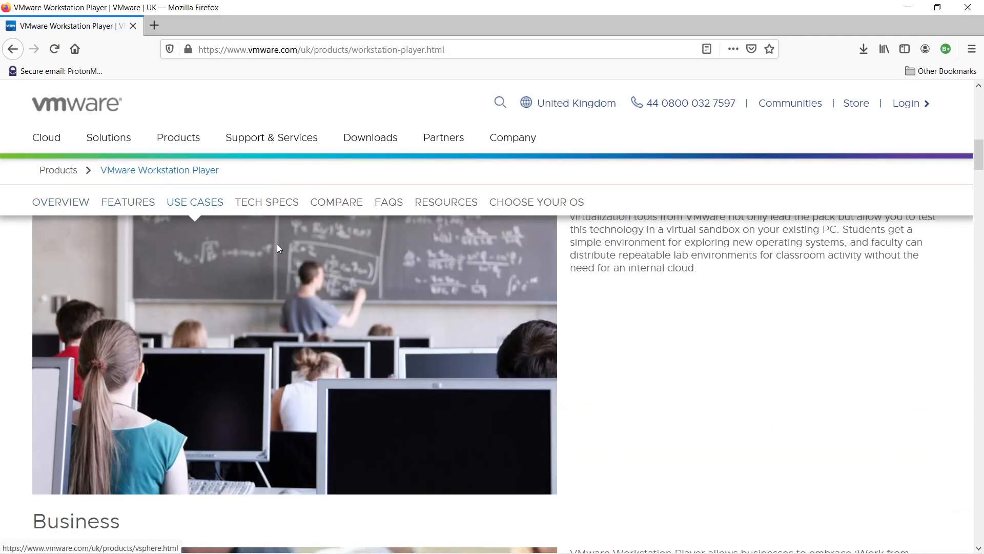
scroll(276, 244, down, 12)
scroll(283, 245, up, 20)
scroll(278, 242, up, 5)
click(879, 272)
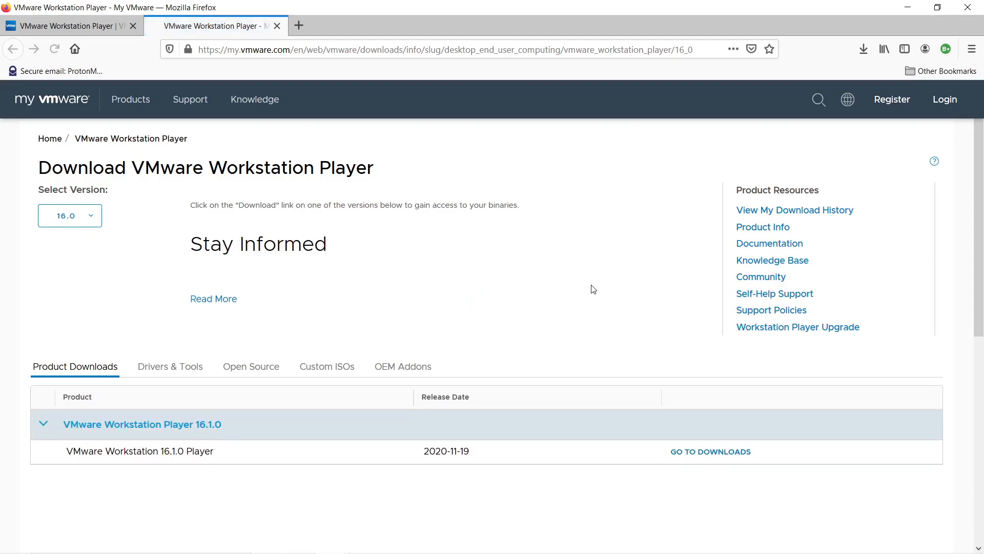
Go to the VMware Workstation 16.1.0 Player downloads and review the Windows 64-bit and Linux 64-bit installers
scroll(572, 273, down, 2)
scroll(573, 273, up, 2)
scroll(573, 273, down, 3)
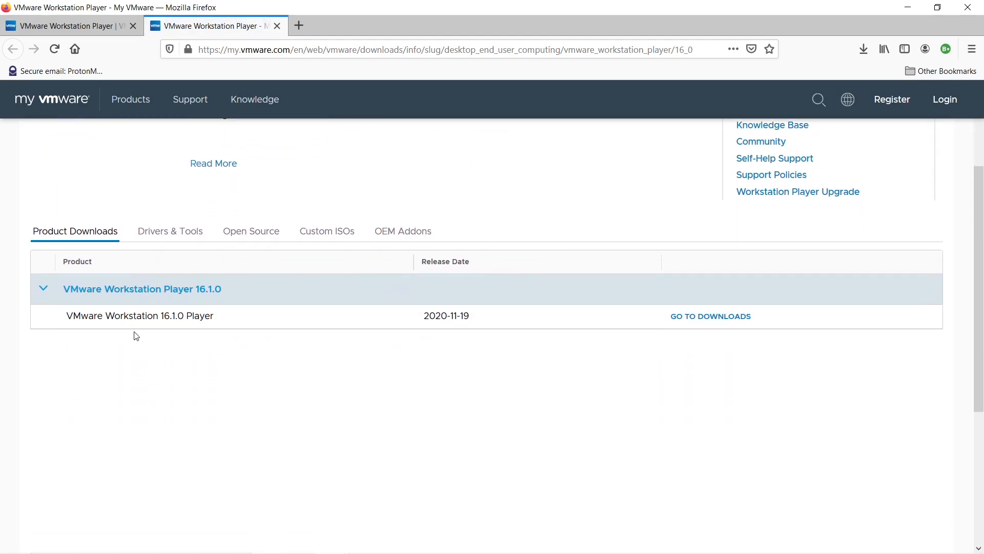
click(702, 317)
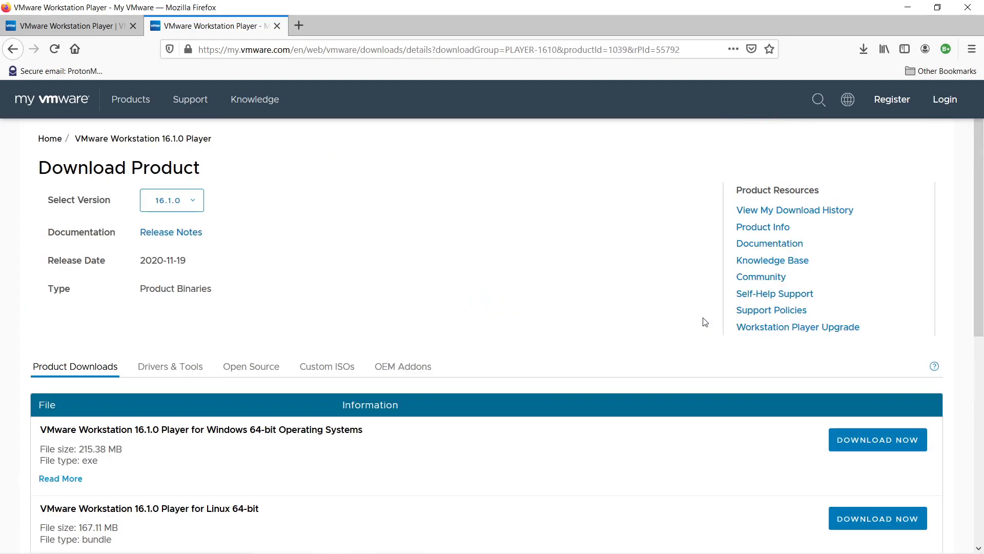
scroll(614, 329, down, 4)
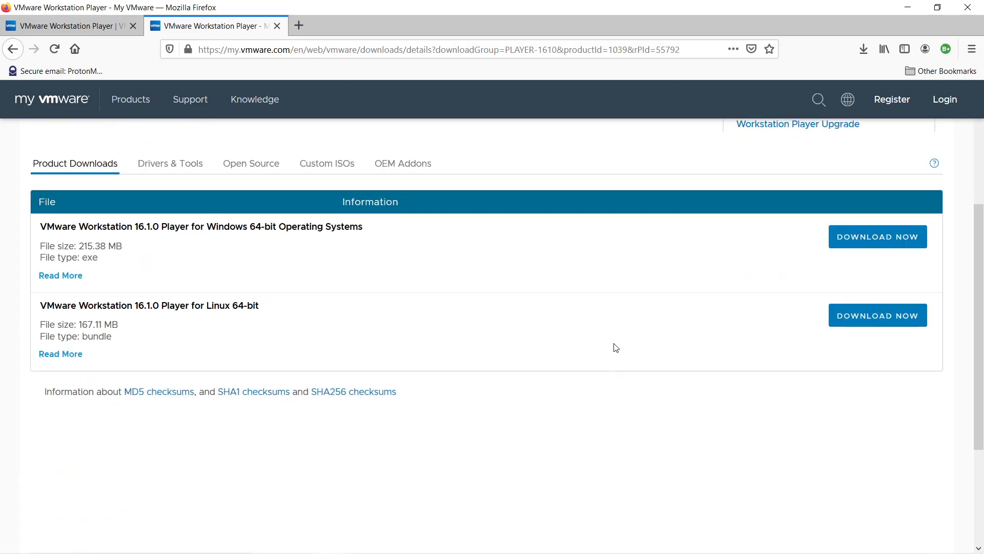
scroll(686, 375, up, 1)
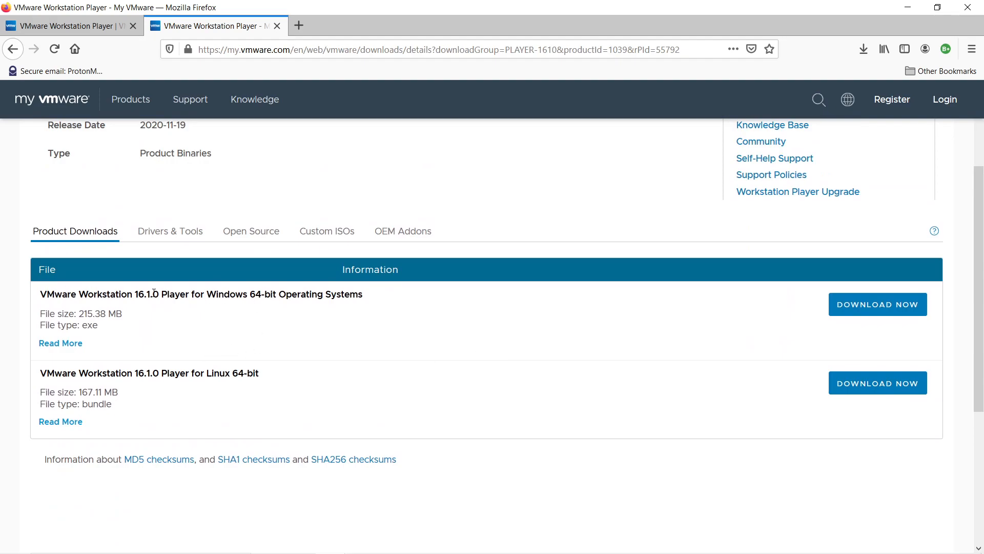
drag(205, 294, 293, 299)
click(273, 301)
scroll(101, 335, down, 4)
scroll(100, 334, up, 4)
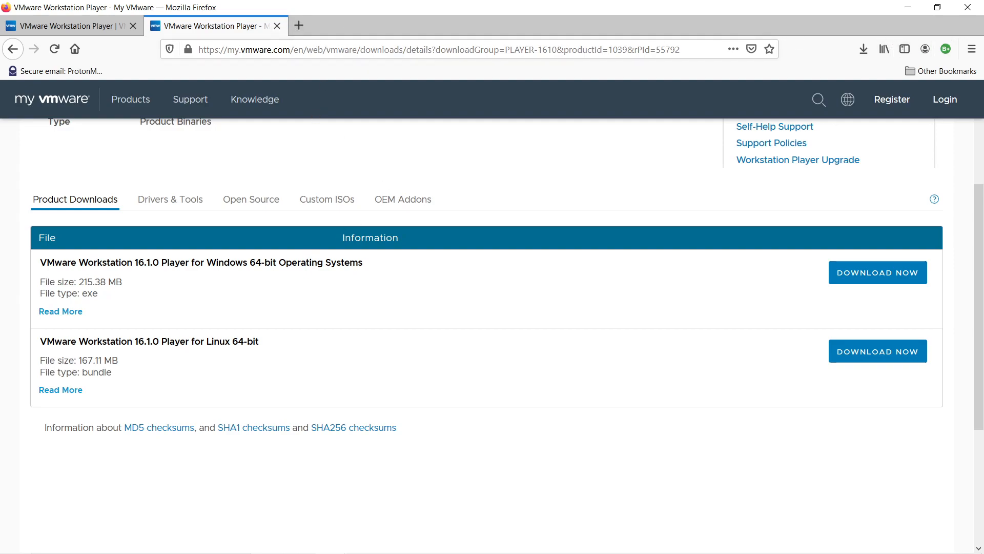
Close the browser with all its tabs and select the VMware Workstation 16 Player shortcut on the desktop
click(967, 7)
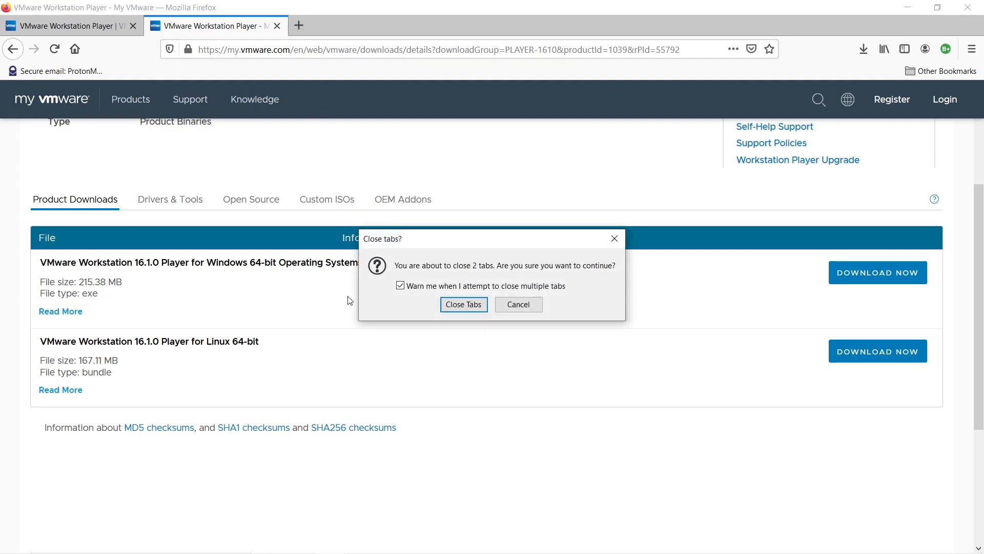
click(454, 305)
click(13, 417)
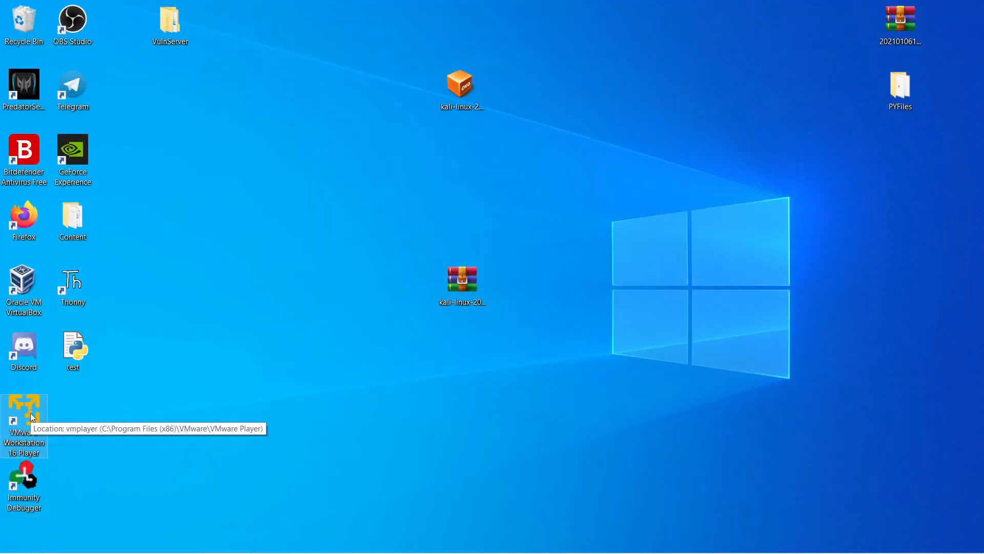
mouse_move(31, 416)
mouse_down()
mouse_move(70, 409)
mouse_move(32, 416)
mouse_up()
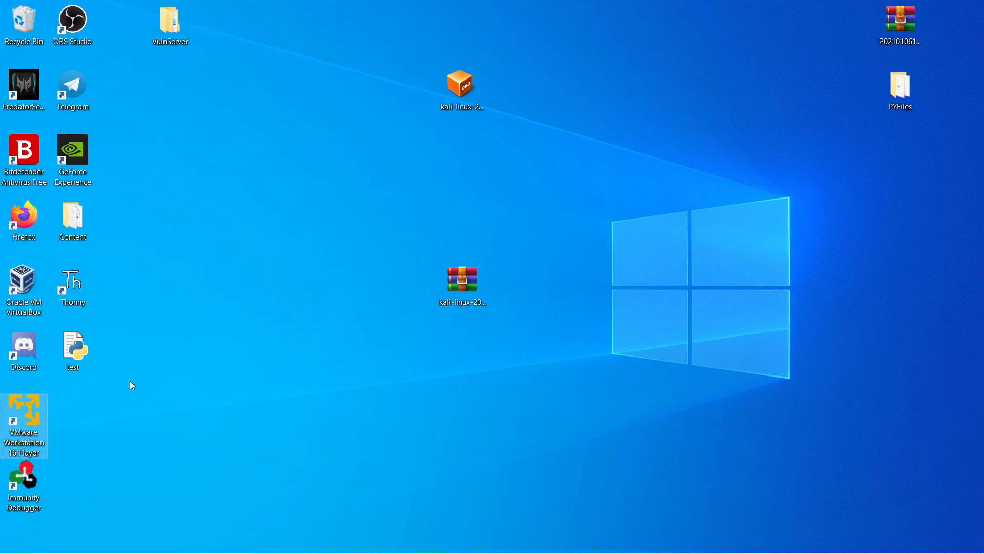
Reopen Firefox and search for "kali linux offensive security"
click(15, 271)
double_click(25, 218)
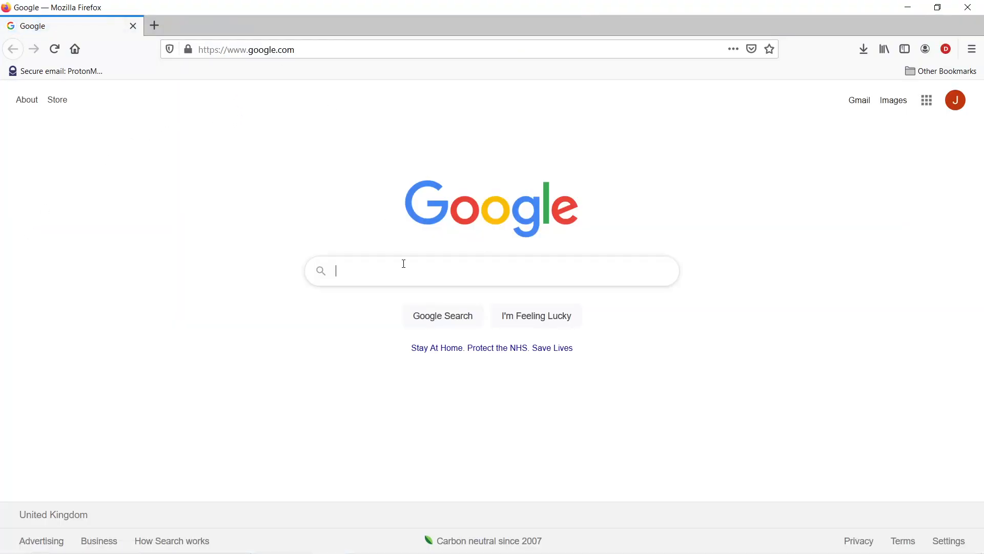
click(403, 55)
text(kali linux)
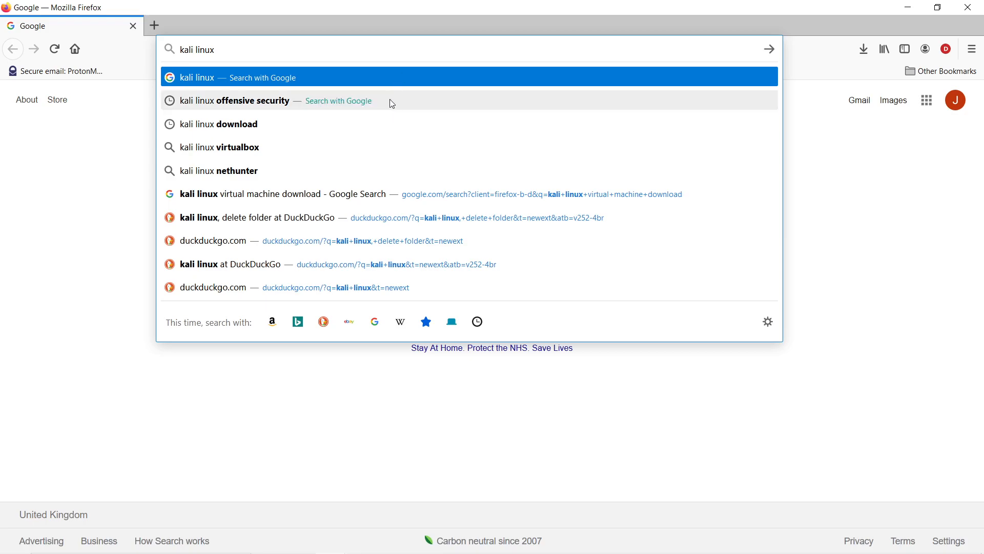
click(392, 104)
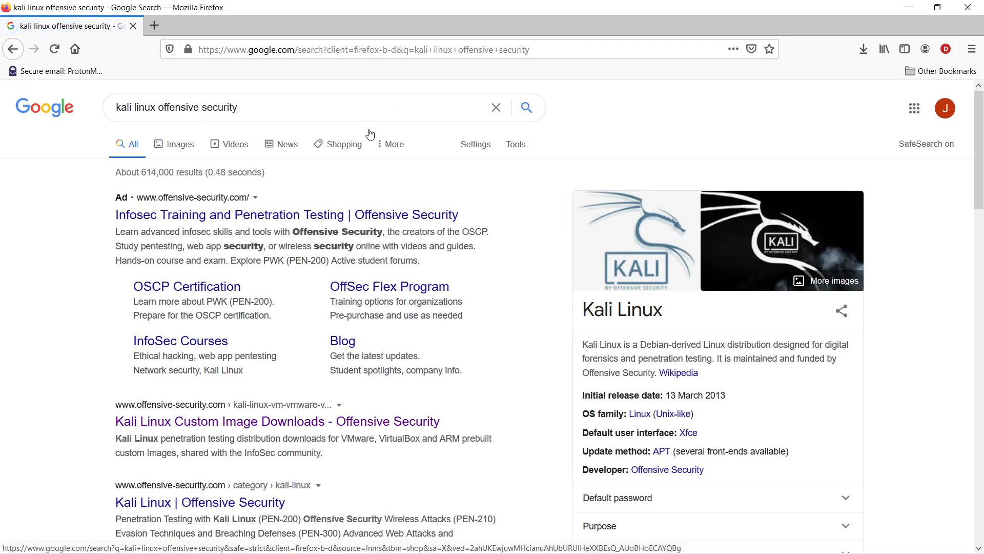
Open Offensive Security's Kali Linux Custom Image Downloads page and save the Kali Linux VMware 64-Bit (7z) image
click(276, 420)
scroll(277, 420, down, 6)
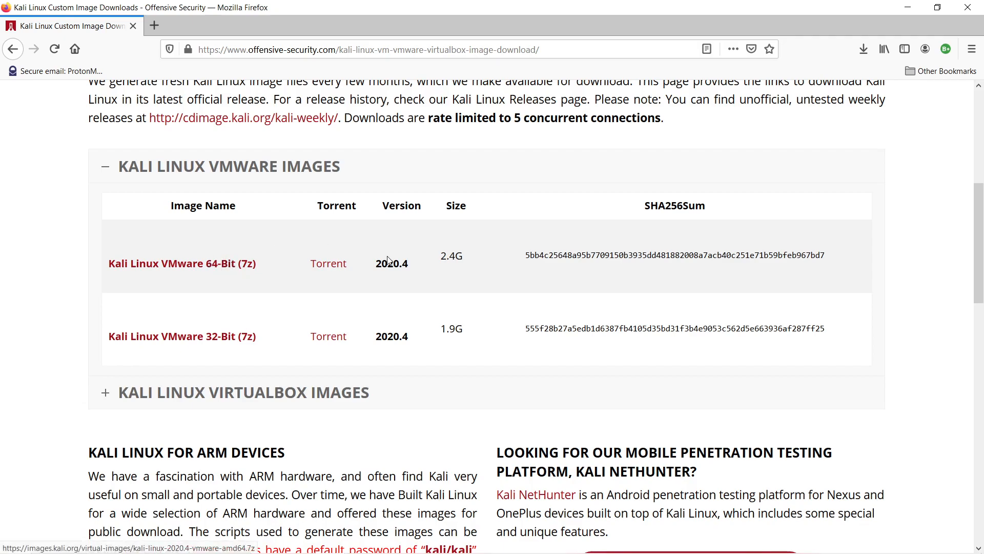
drag(440, 256, 463, 258)
click(462, 259)
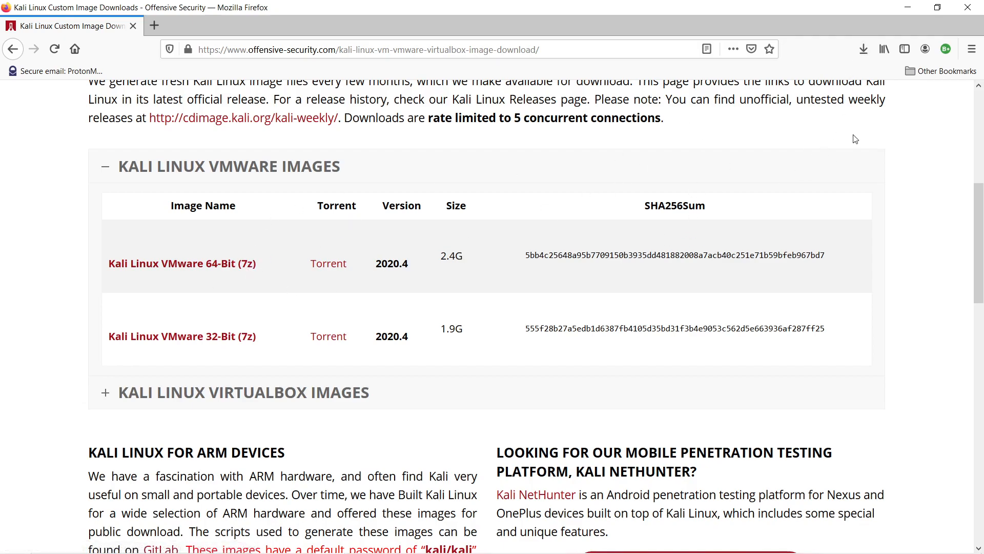
click(235, 266)
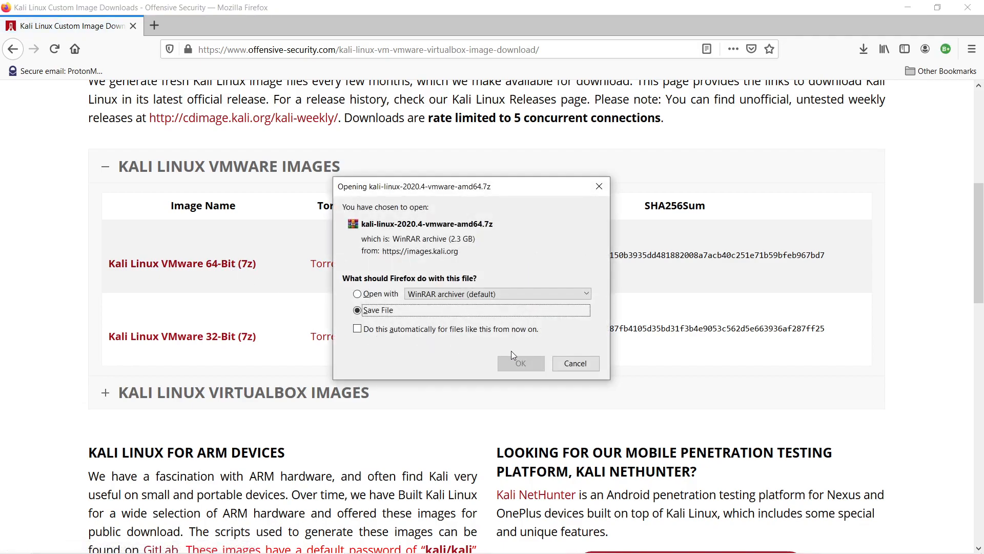
click(522, 363)
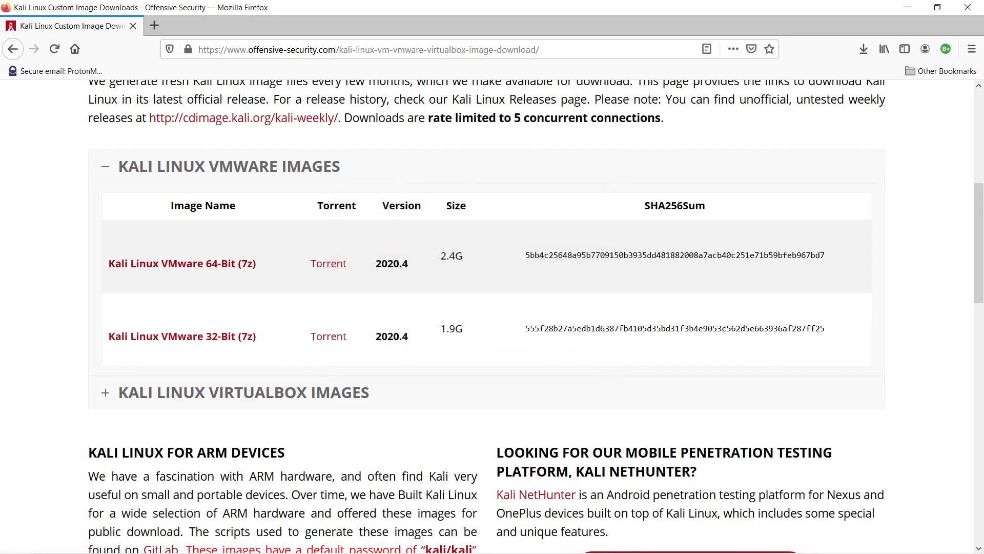
Minimize the browser and extract the kali-linux-2020.4-vmware-amd64 archive directly onto the desktop
click(907, 7)
drag(398, 222, 620, 356)
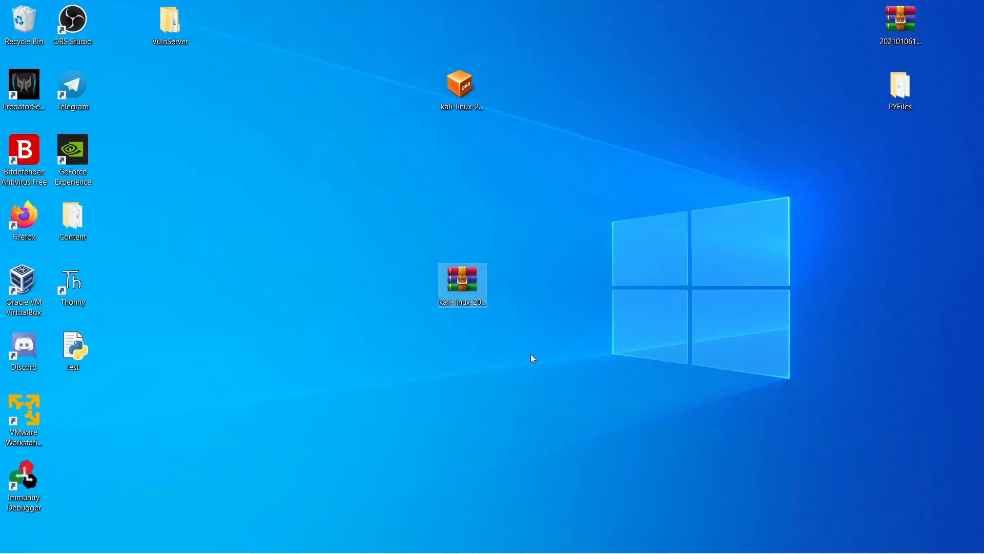
click(477, 296)
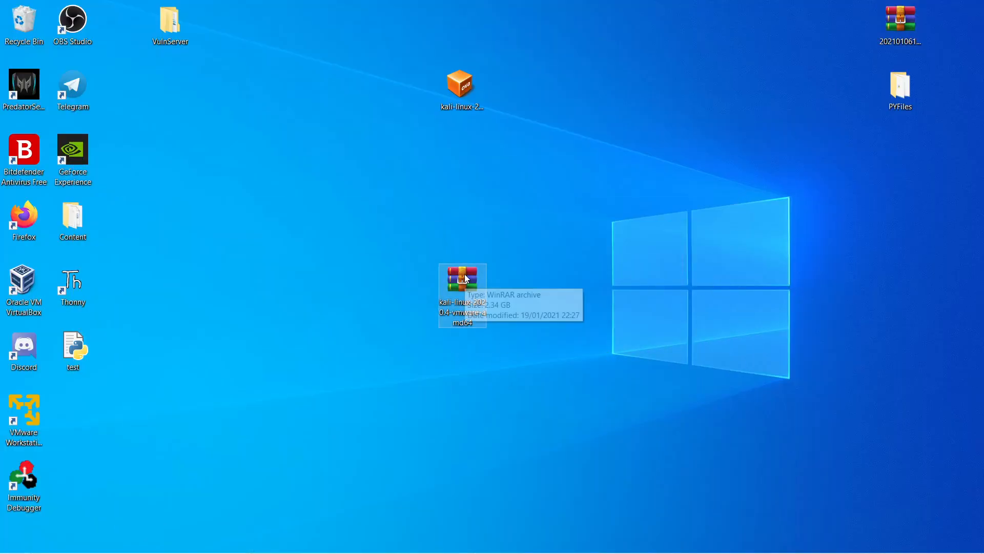
right_click(458, 286)
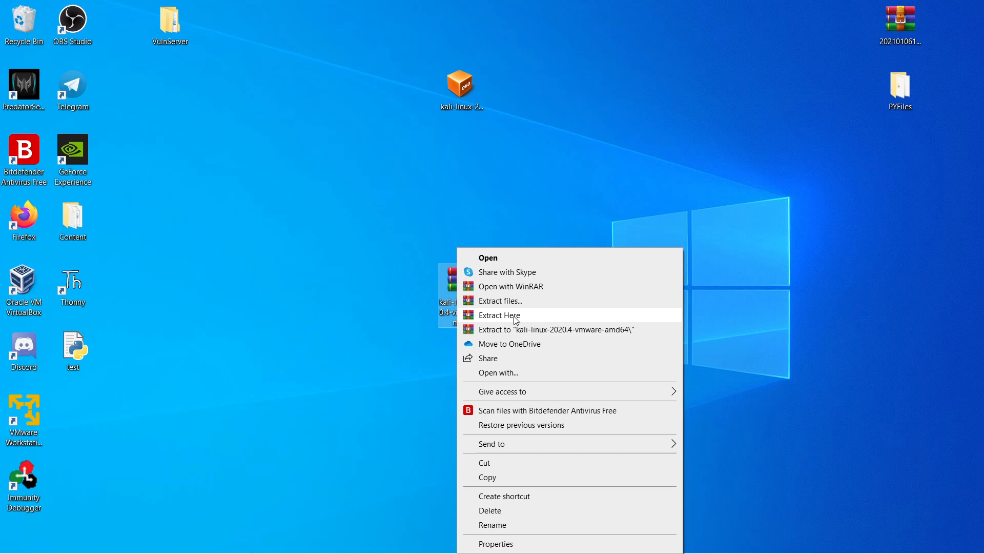
click(542, 320)
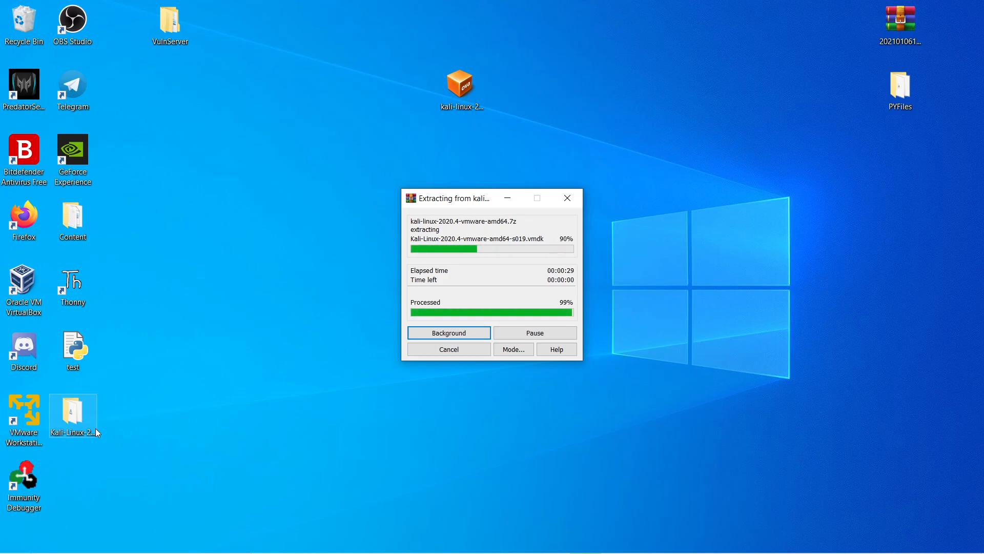
Place the extracted Kali-Linux-2020.4-vmware-amd64.vmwarevm folder beside the archive, view its contents, and close it
drag(85, 422, 367, 295)
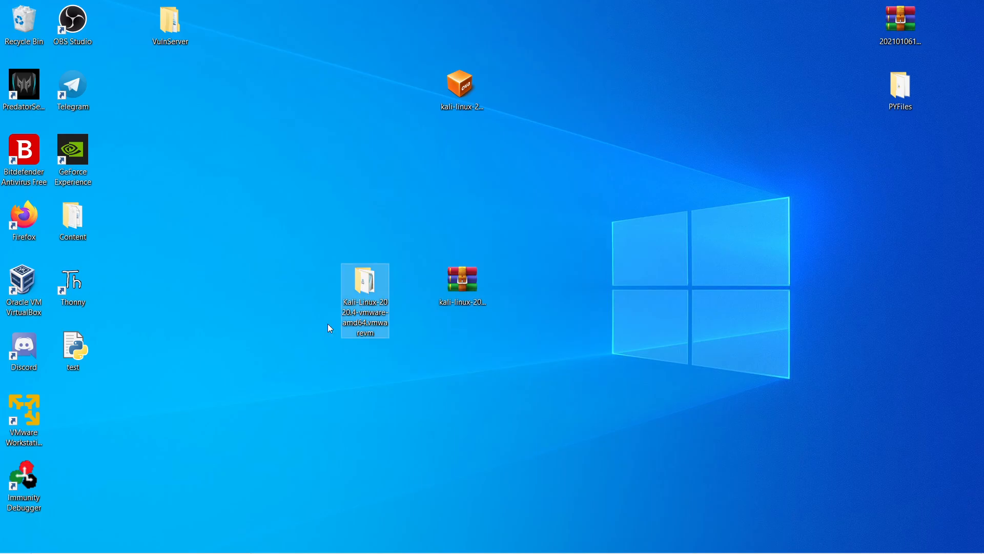
double_click(373, 294)
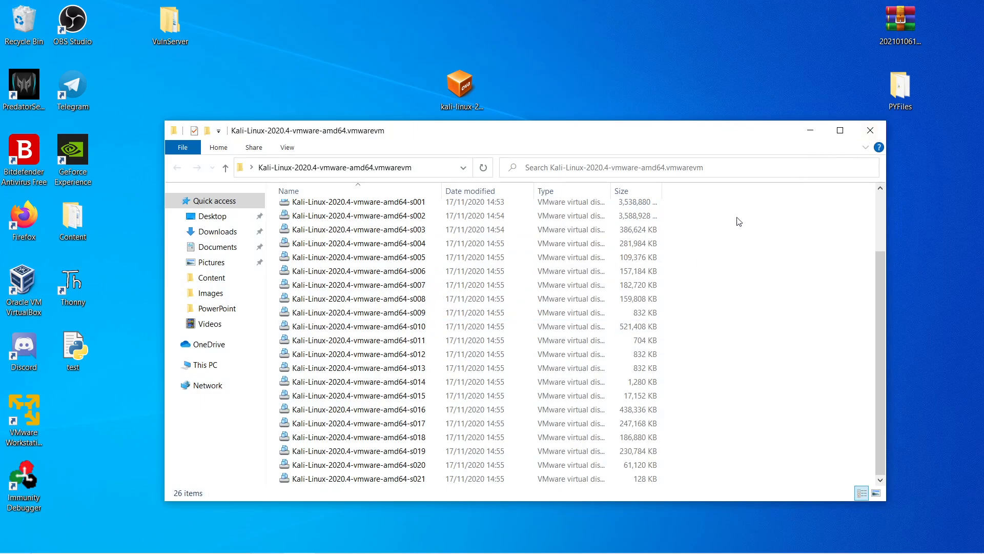
click(860, 131)
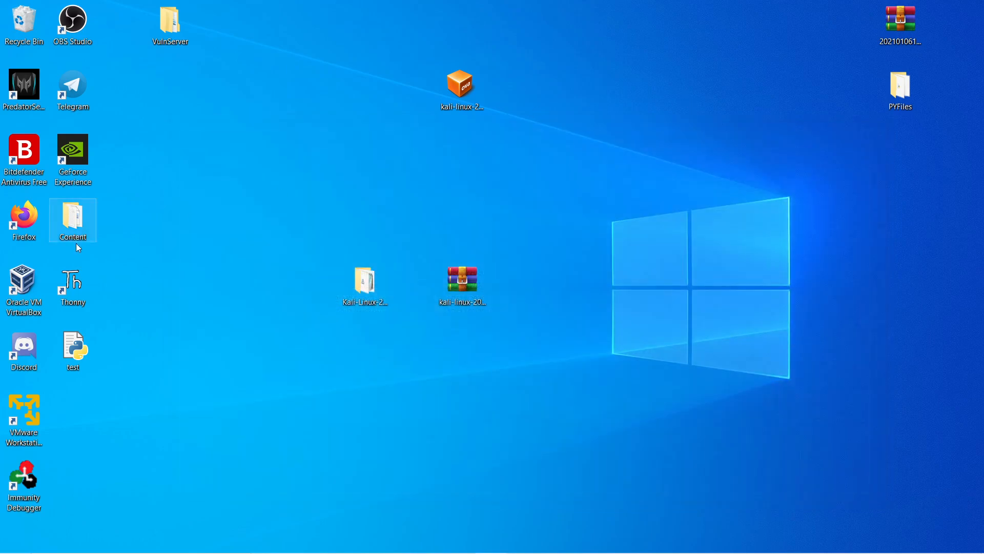
Launch VMware Workstation 16 Player and open the Kali-Linux-2020.4-vmware-amd64 virtual machine from its extracted desktop folder
click(34, 422)
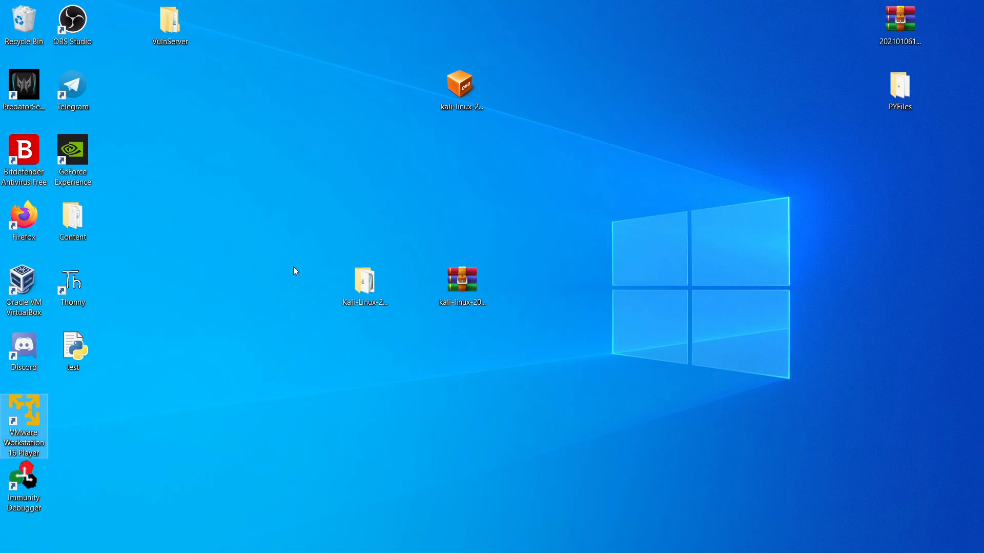
key(Return)
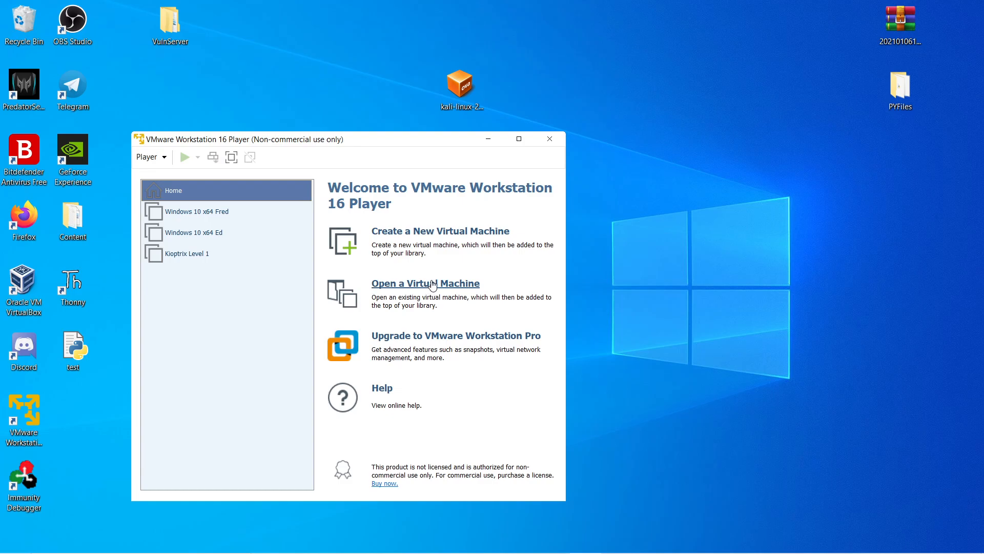
click(432, 284)
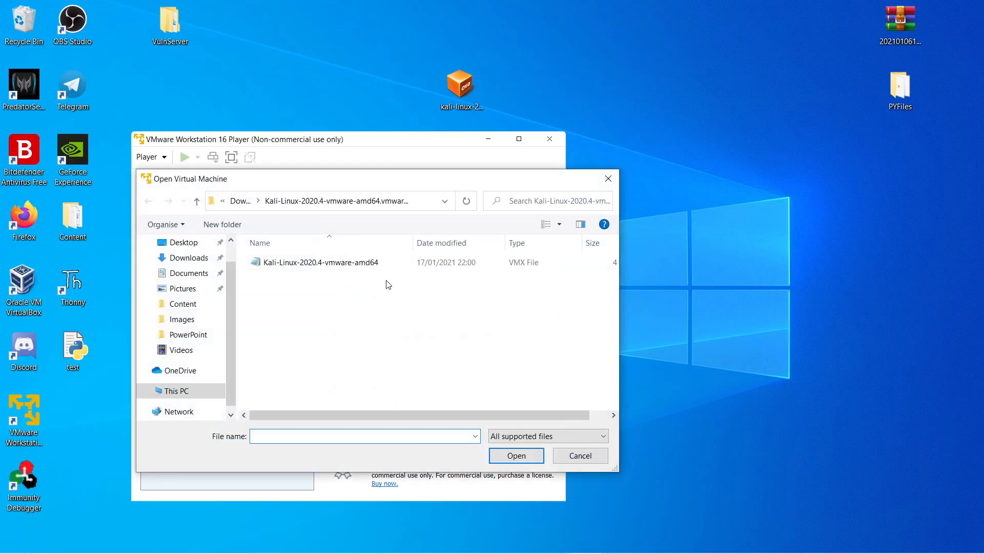
click(186, 242)
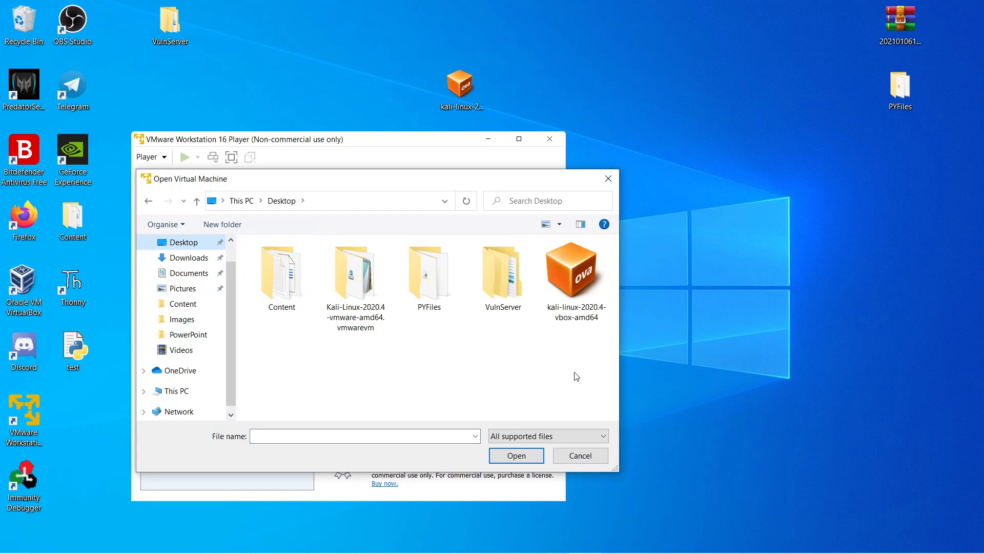
click(364, 319)
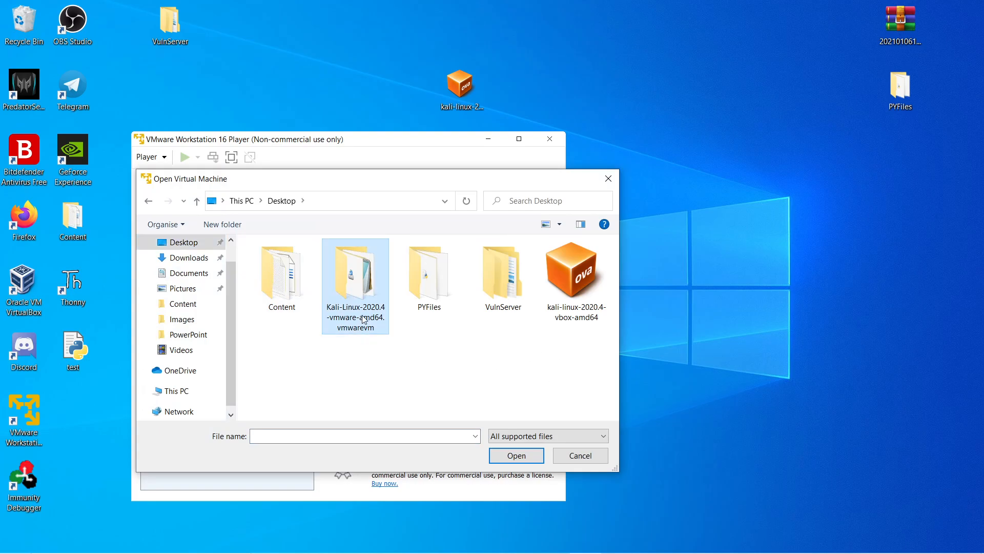
double_click(364, 319)
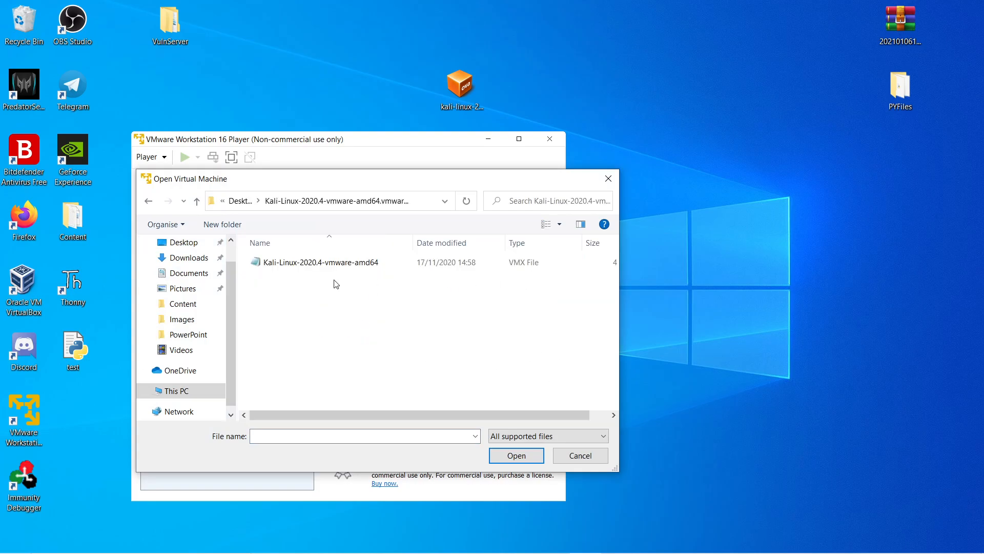
click(401, 263)
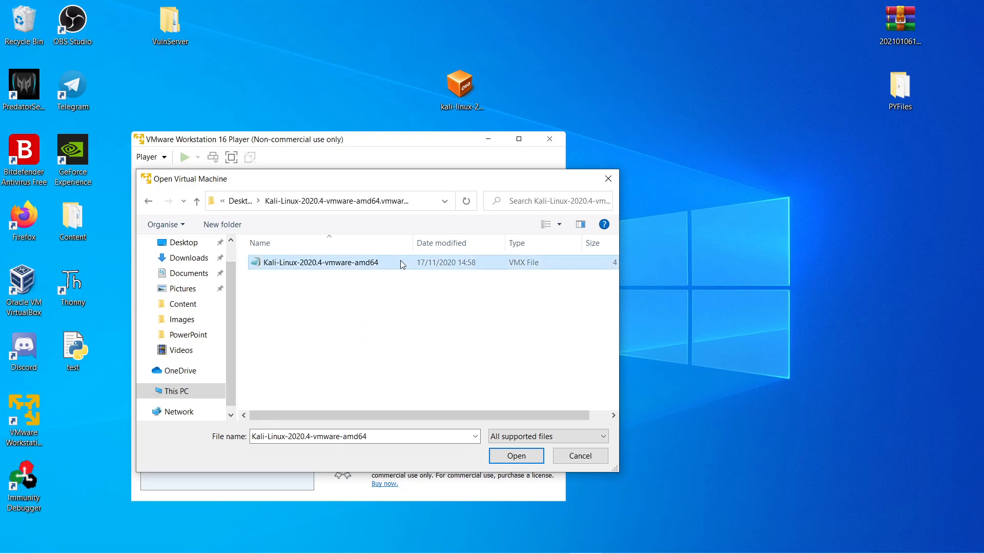
click(519, 458)
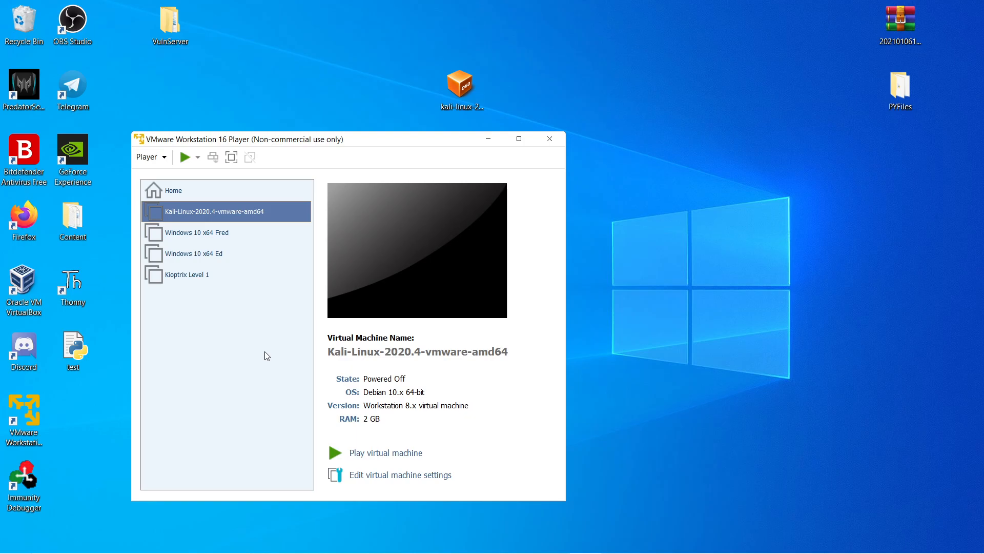
Open the Kali virtual machine's settings, try 4096 MB of memory, and reset the allocation to the recommended 2 GB
drag(468, 134, 602, 65)
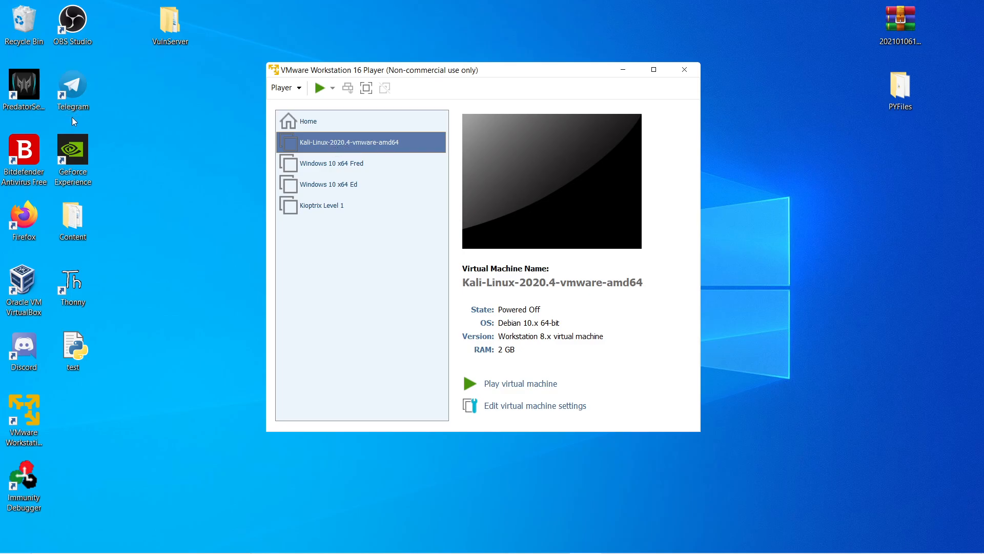
click(515, 410)
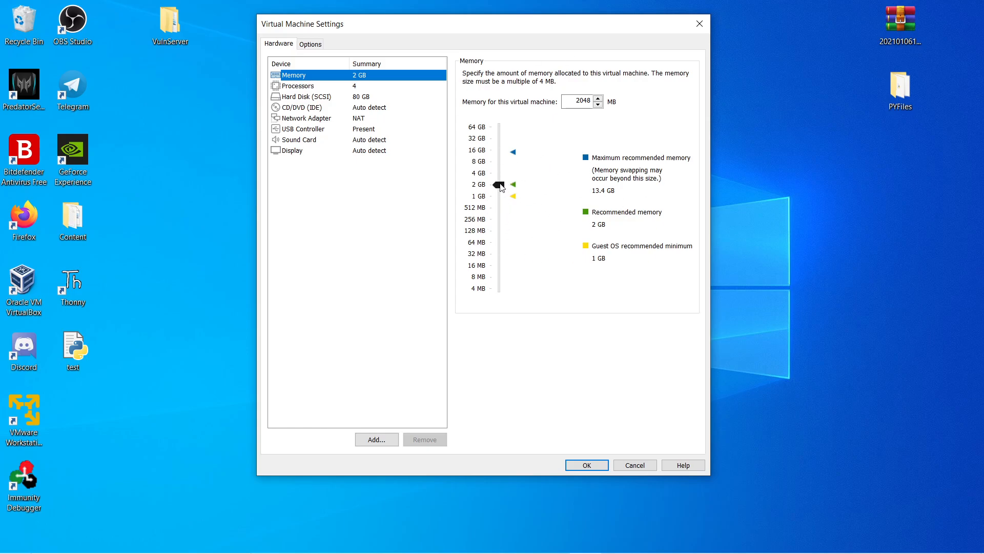
drag(501, 190, 500, 176)
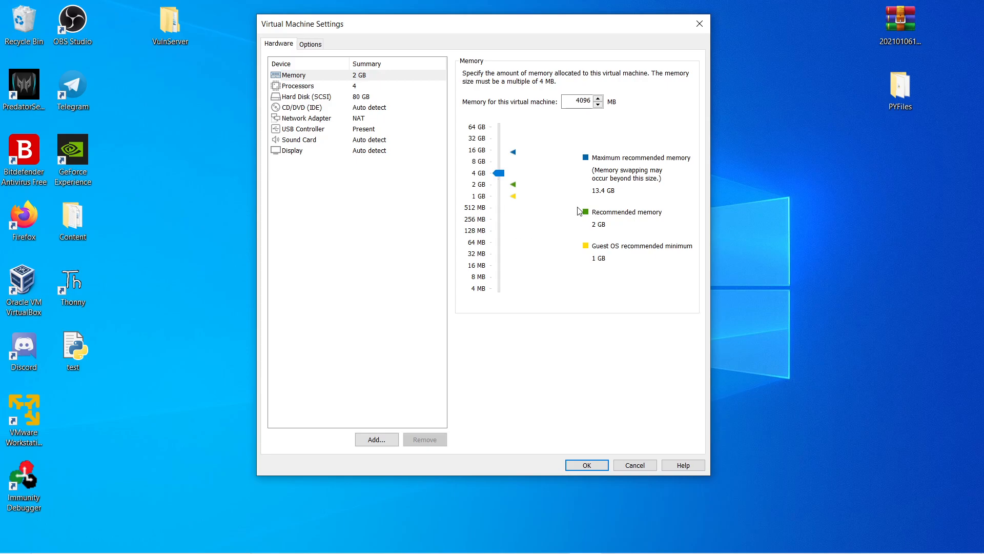
click(515, 191)
Review the virtual machine's processor core choices and network adapter connection type, and close the settings
click(333, 87)
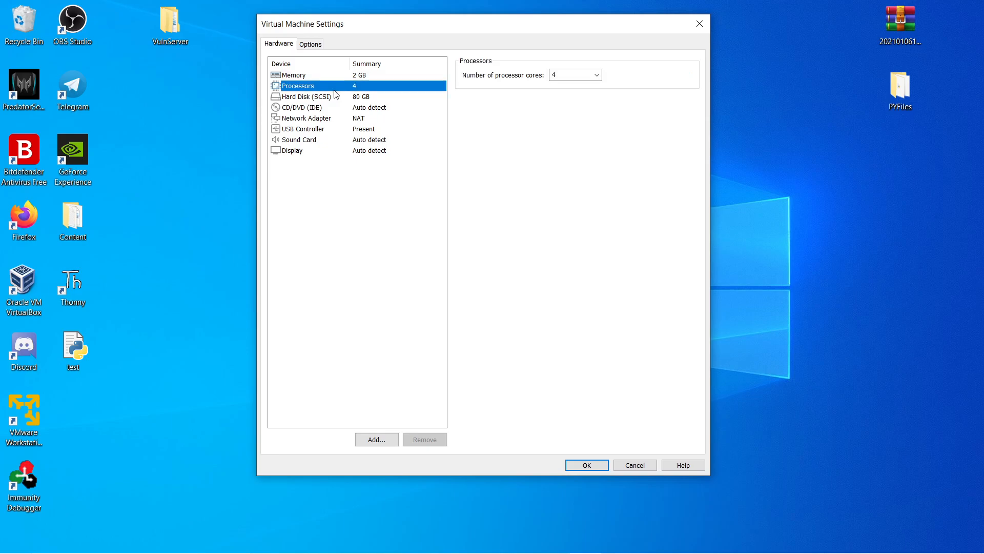
click(596, 75)
click(646, 83)
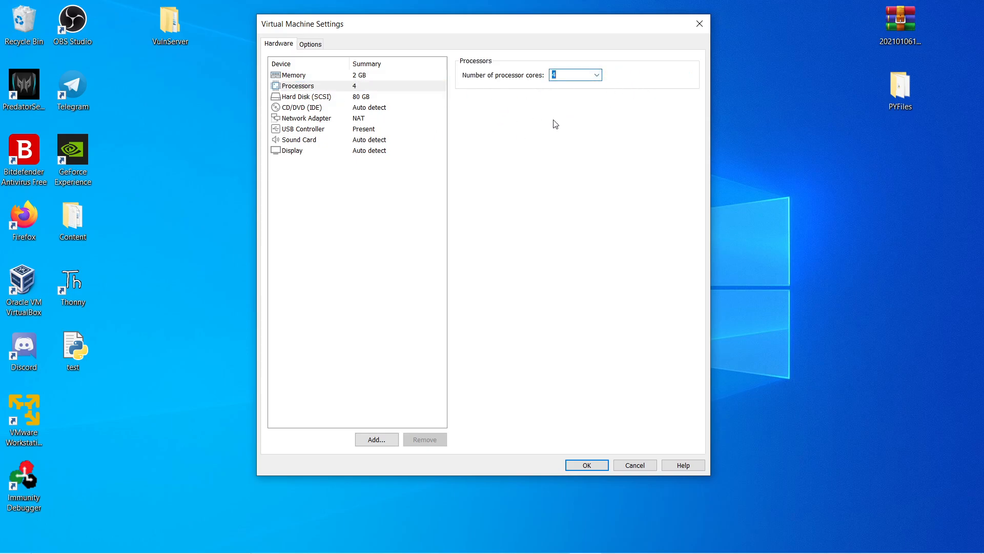
click(596, 75)
click(637, 101)
click(328, 122)
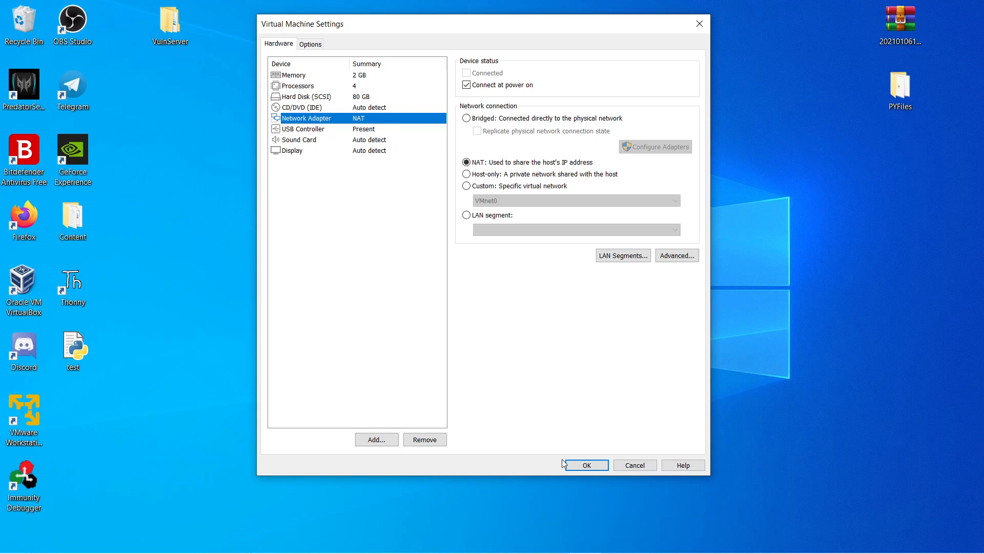
click(587, 465)
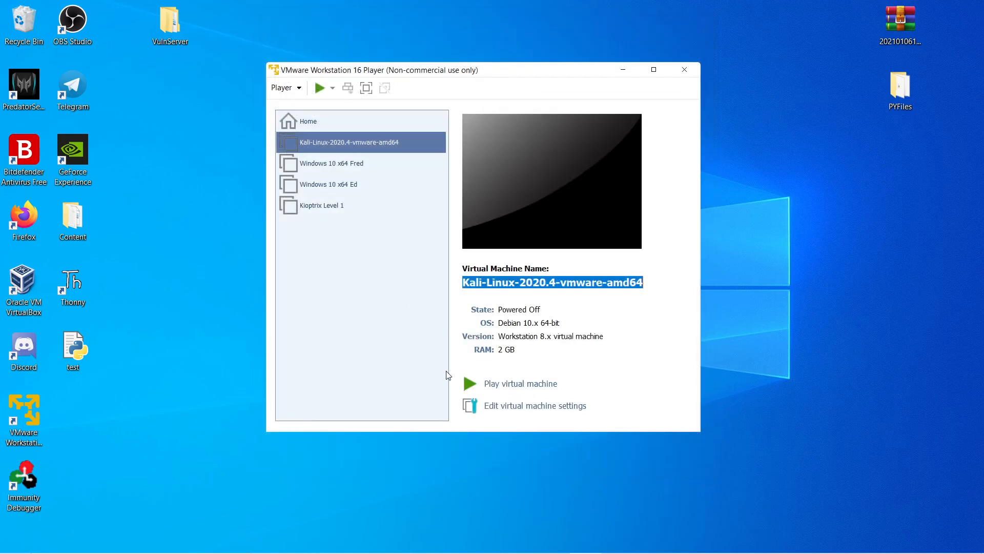
Set the Kali virtual machine's memory to 4096 MB and save the settings
click(496, 409)
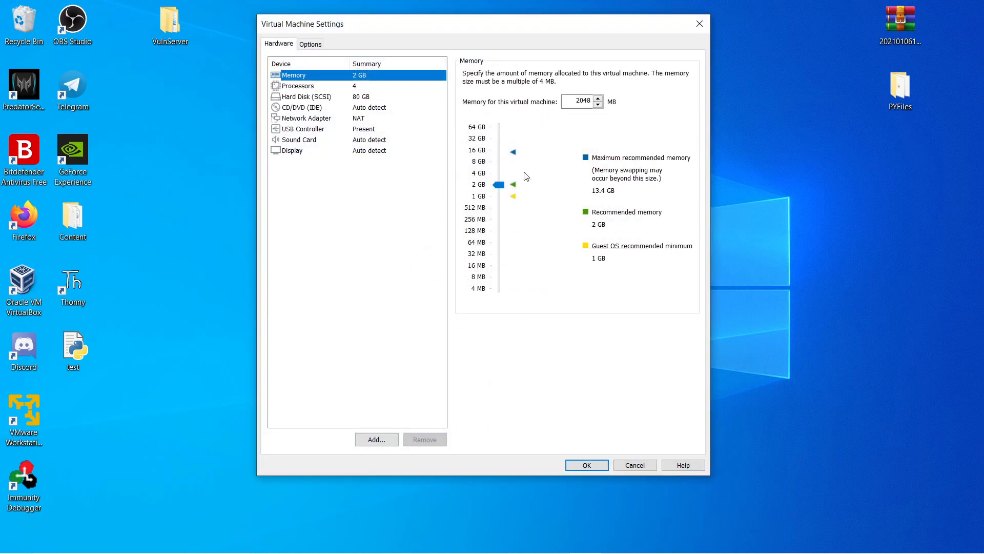
drag(499, 185, 500, 177)
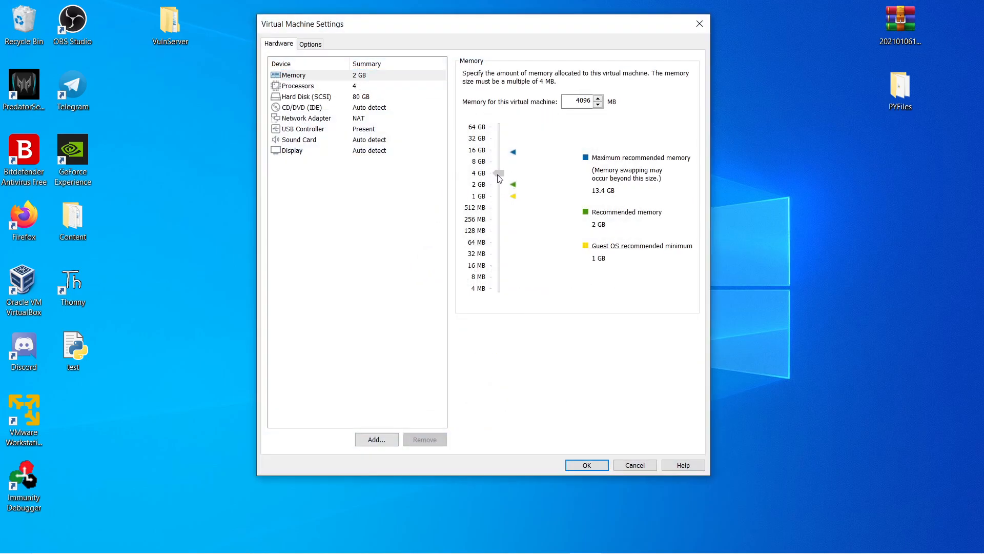
click(589, 465)
Check the virtual machine's general options, including its name, and leave the settings without making changes
click(557, 413)
click(311, 44)
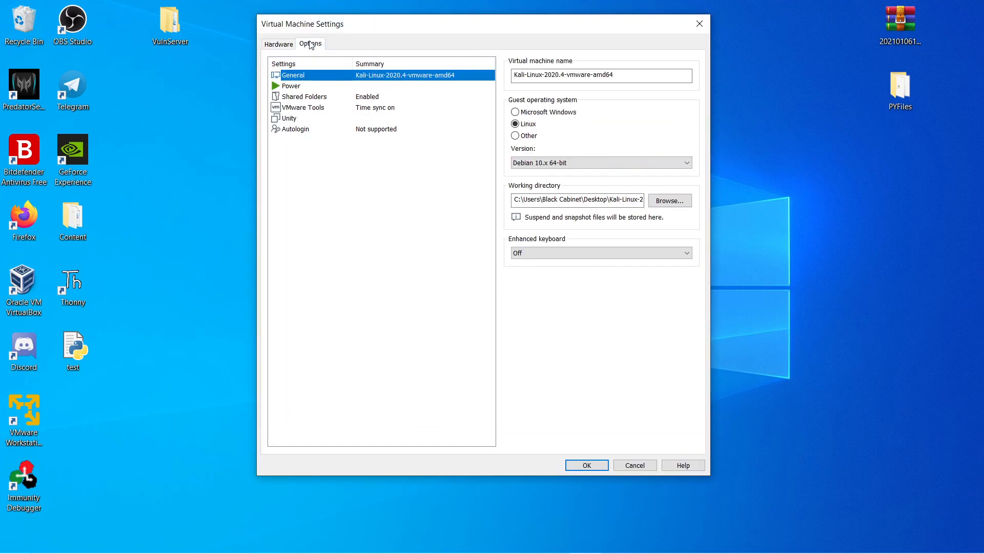
drag(647, 74, 511, 80)
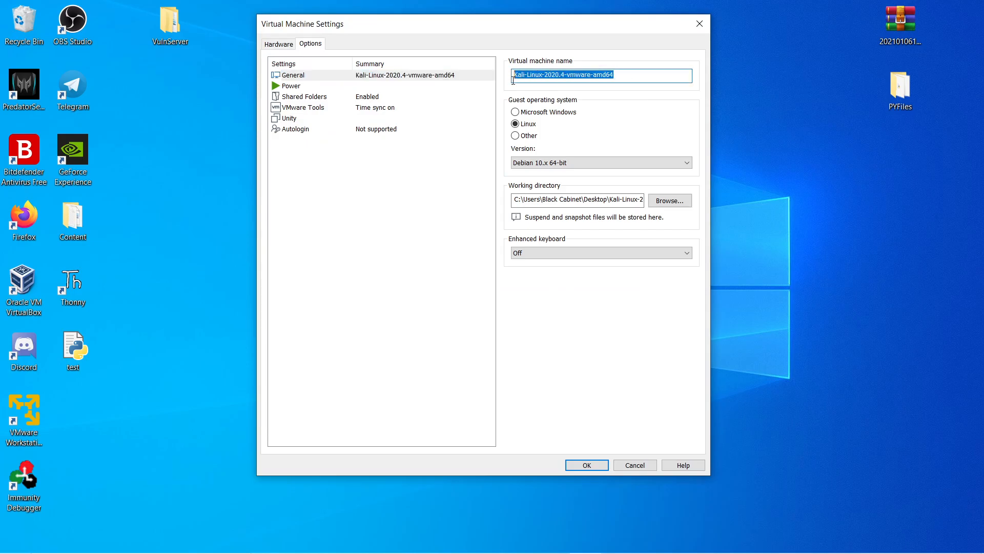
click(648, 466)
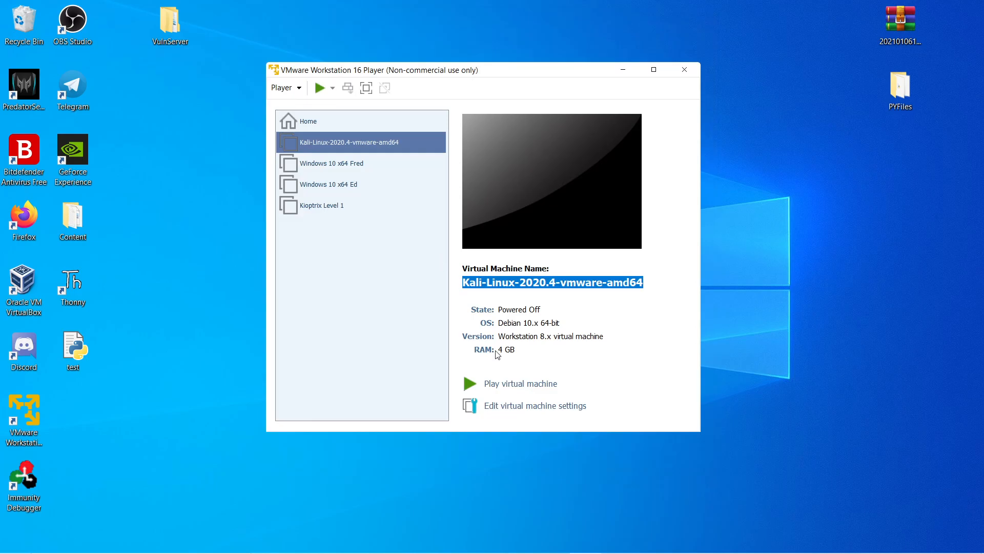
Power on the Kali-Linux-2020.4-vmware-amd64 virtual machine, declare it as copied, and boot the Kali GNU/Linux entry
click(531, 385)
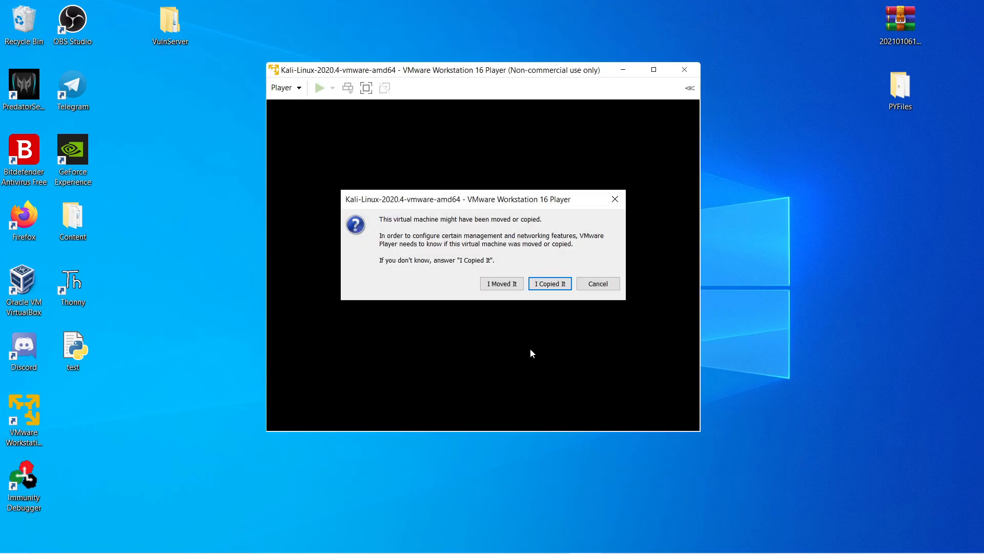
click(541, 284)
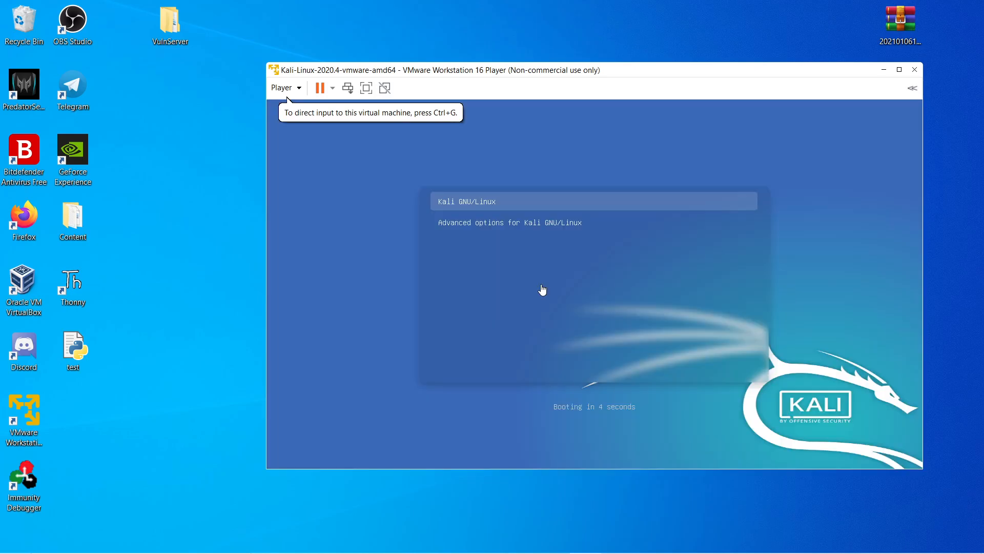
click(338, 309)
key(Return)
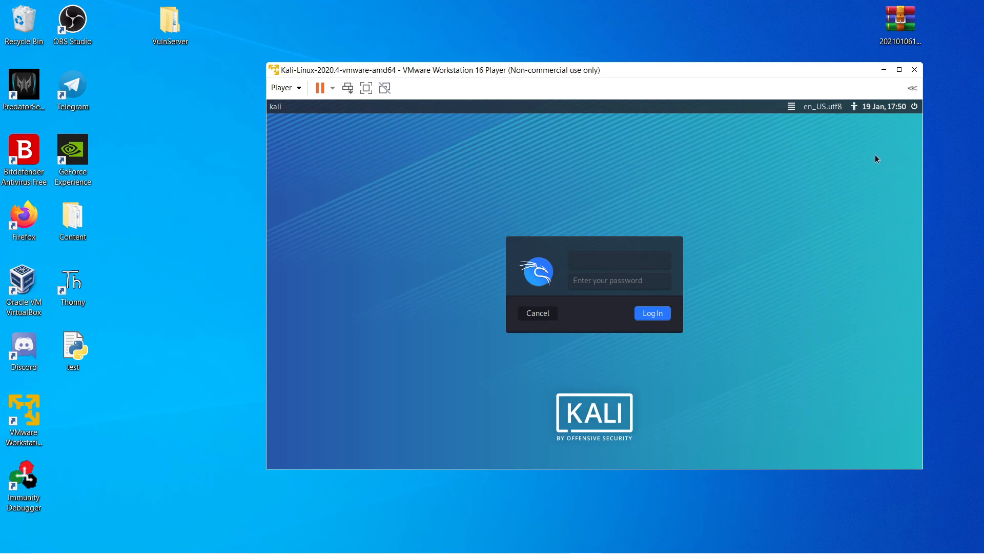
Show the virtual machine in full screen and log in to Kali with the account username and password
click(899, 69)
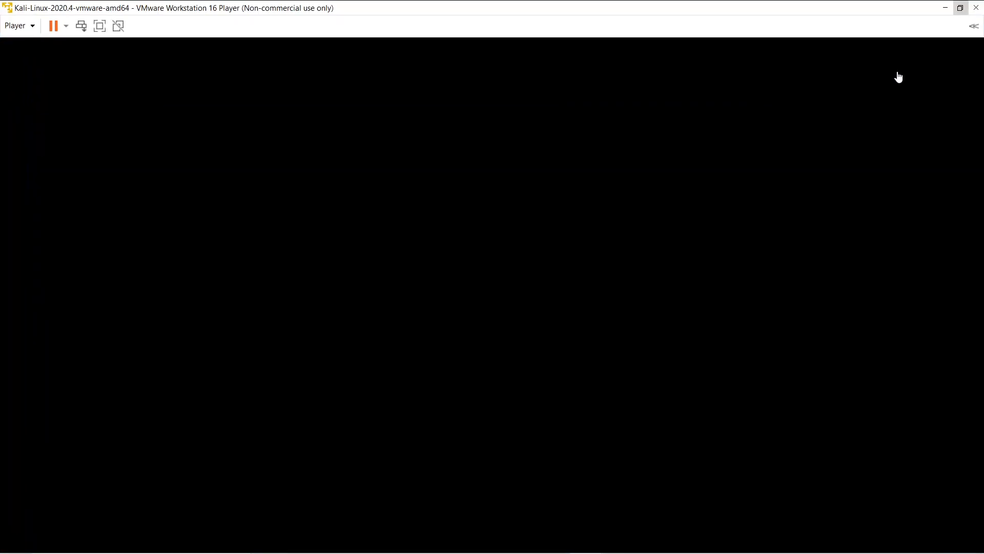
click(99, 25)
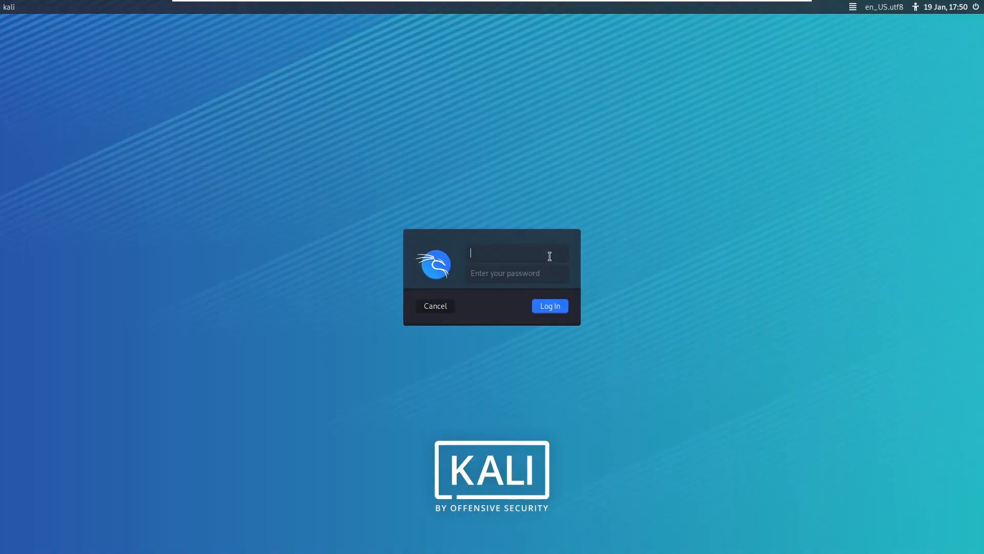
text(kali)
key(Tab)
text(kali)
key(Return)
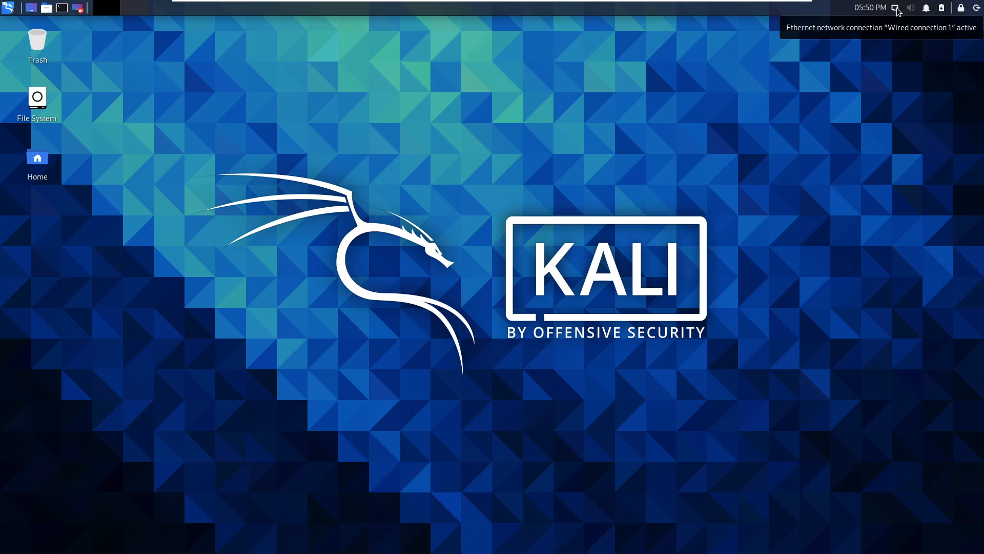
Find Firefox ESR among Kali's applications, launch it, and maximize its window
click(8, 8)
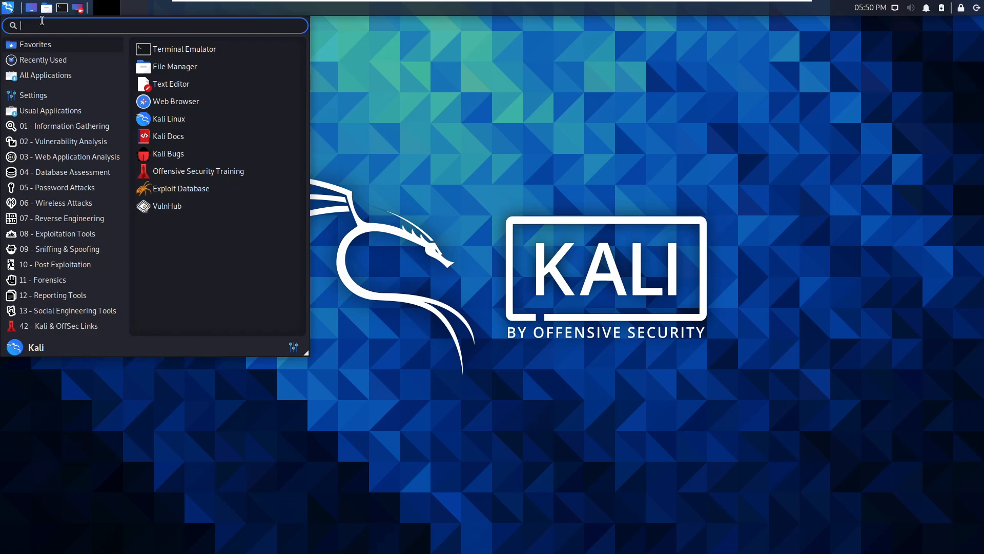
text(f)
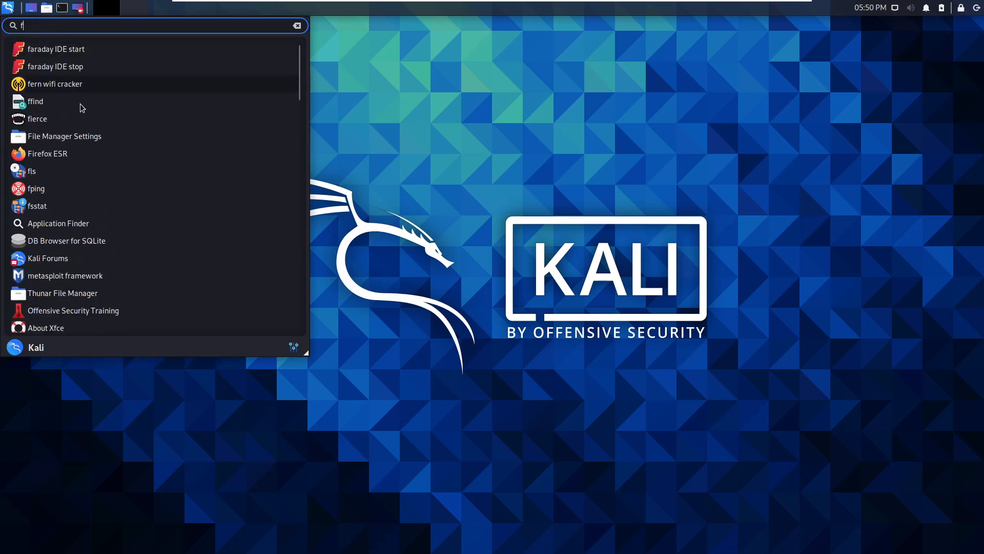
click(74, 154)
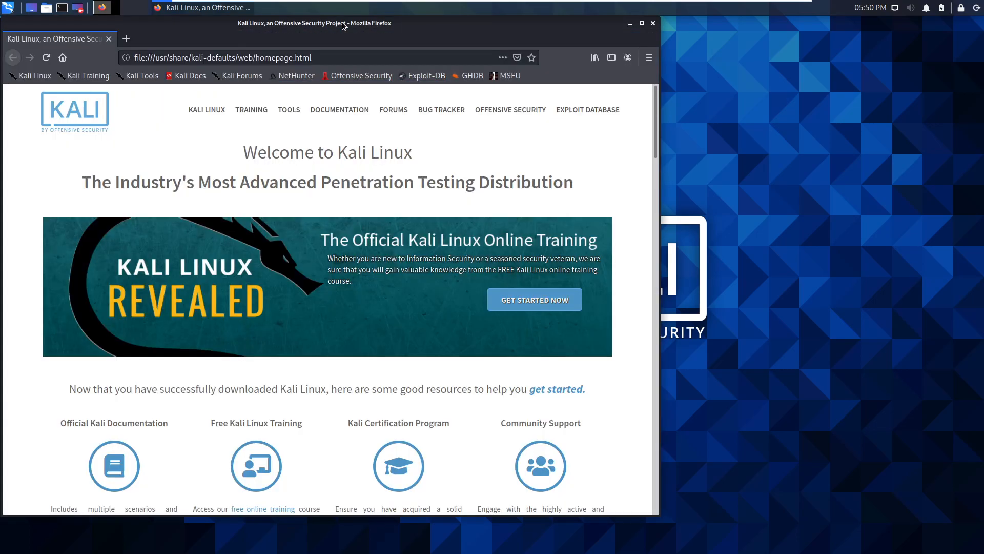
double_click(343, 25)
Test the internet connection by loading google.co.uk and accepting Google's consent notice, and close the browser
click(357, 55)
text(google.co.uk)
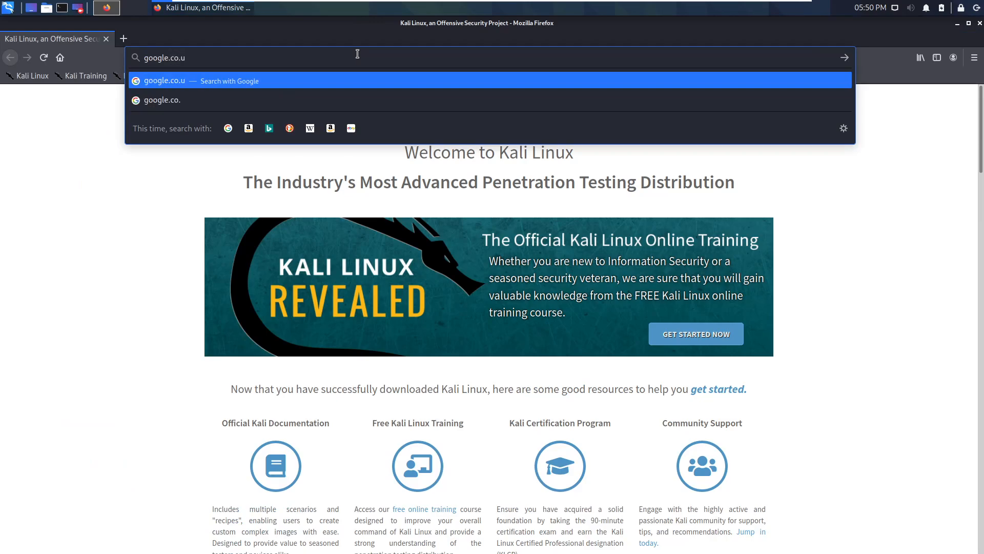
key(Return)
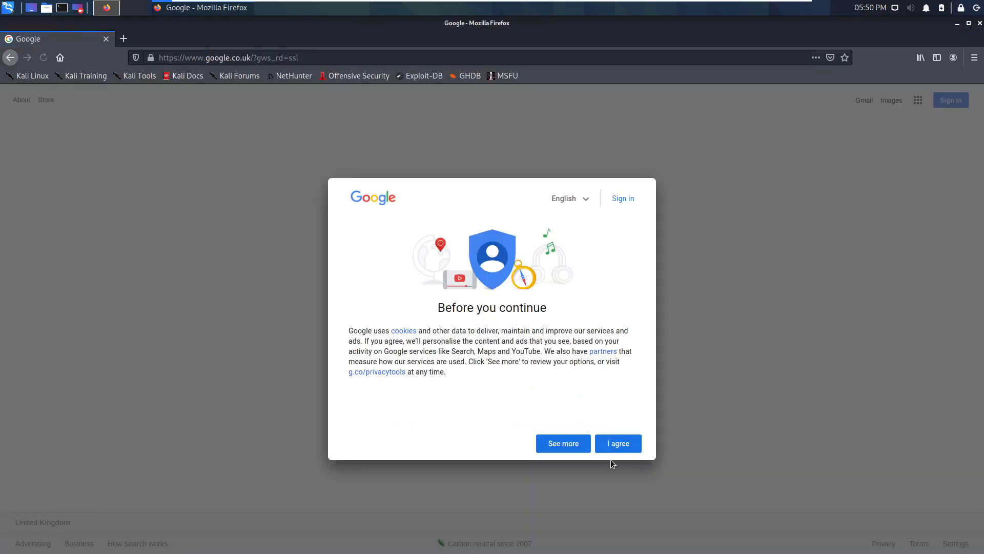
click(619, 444)
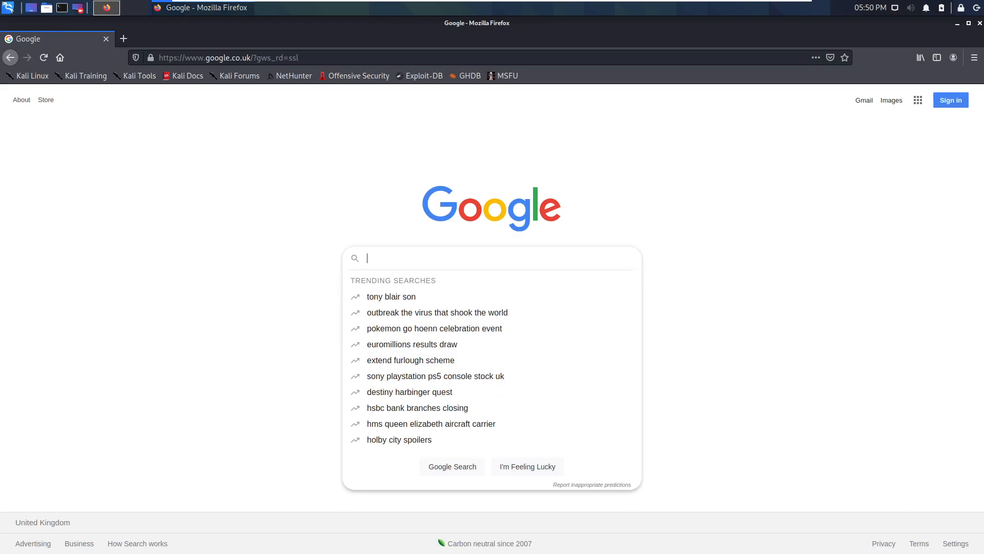
click(979, 24)
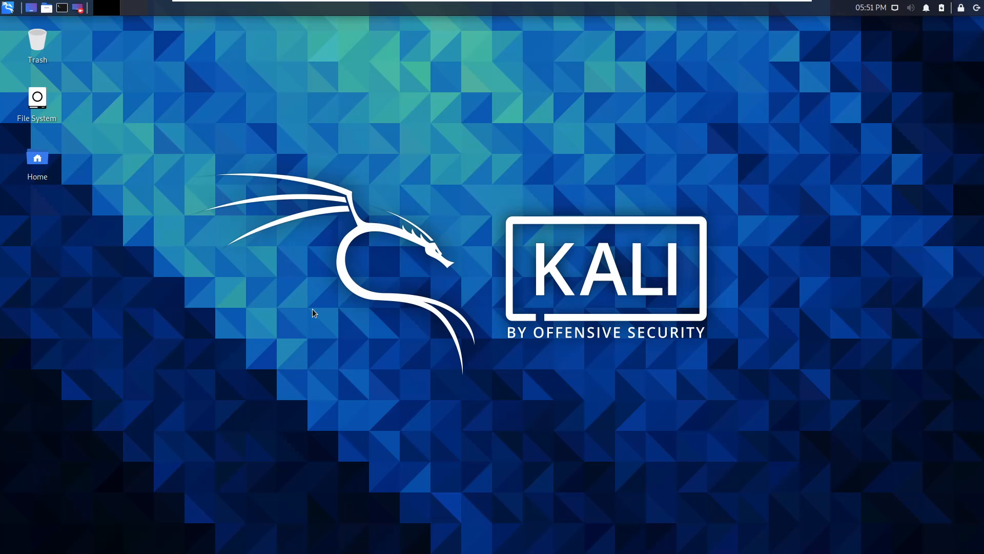
Open a terminal window filling the Kali desktop
drag(181, 152, 718, 375)
click(62, 8)
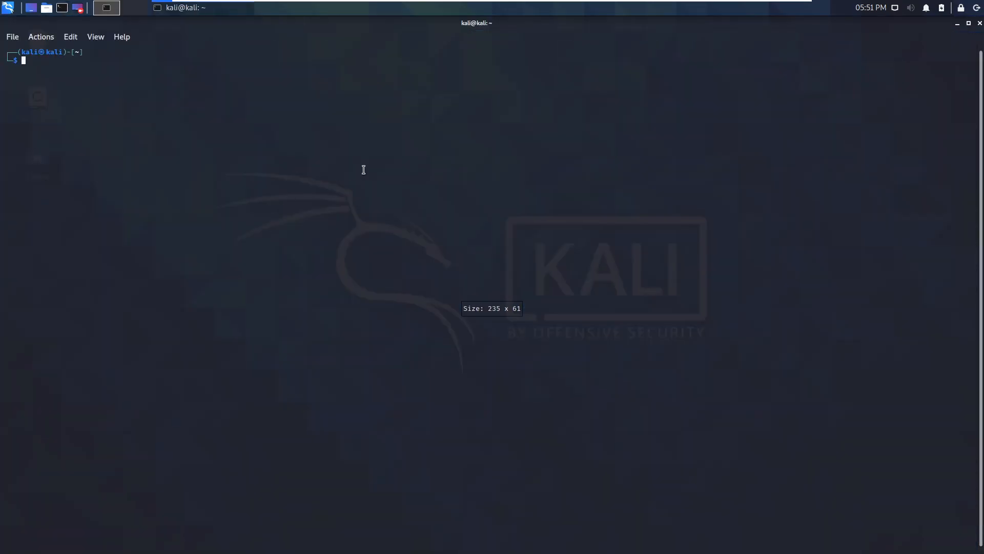